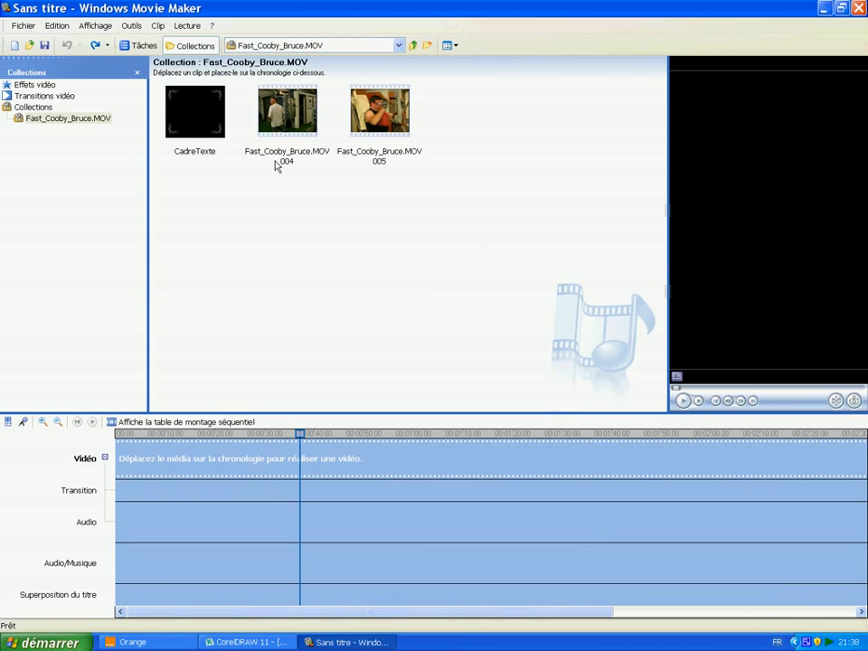
# Step: Place clip Fast_Cooby_Bruce.MOV 004 on the video track, followed by clip Fast_Cooby_Bruce.MOV 005
pyautogui.moveTo(287, 113); pyautogui.dragTo(161, 463)
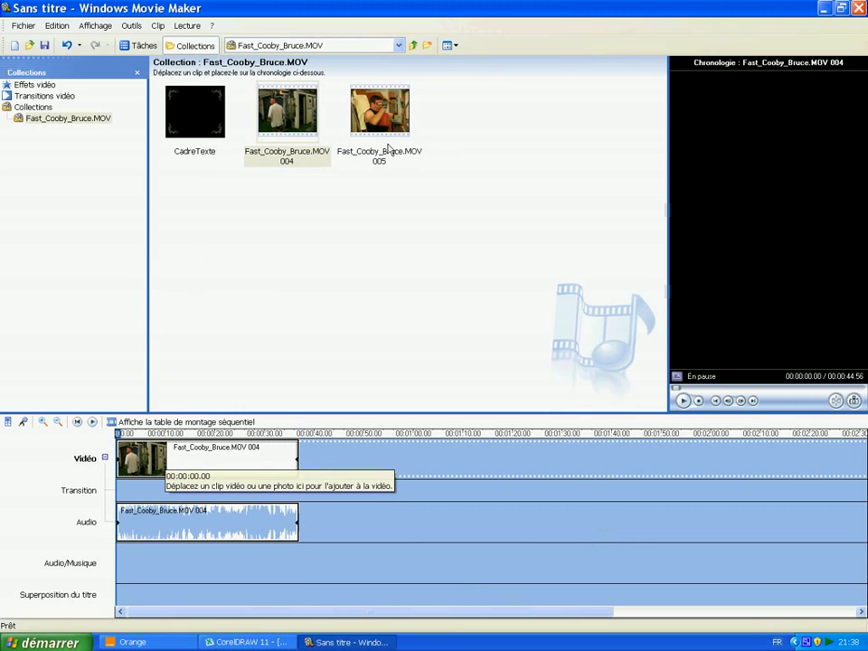
pyautogui.moveTo(360, 145); pyautogui.dragTo(312, 452)
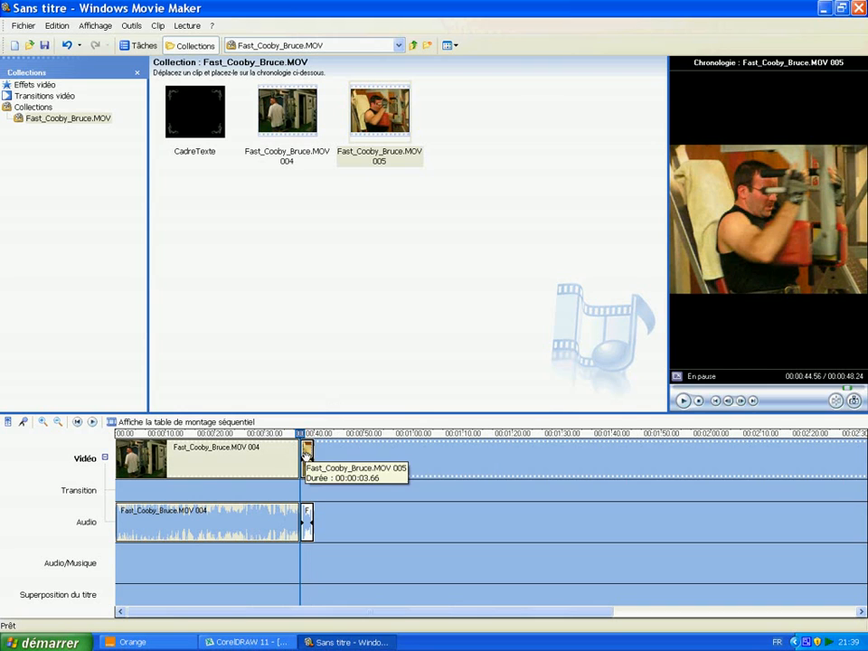
# Step: Create a title before clip 005 on the timeline and enter "Titre" as its text
pyautogui.click(340, 460)
pyautogui.click(308, 459)
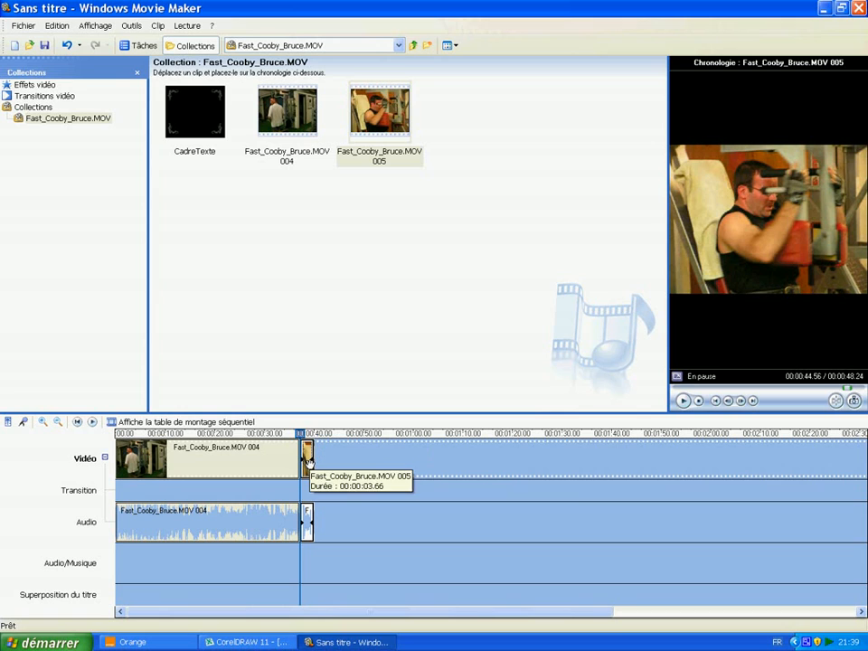
pyautogui.click(132, 27)
pyautogui.click(143, 54)
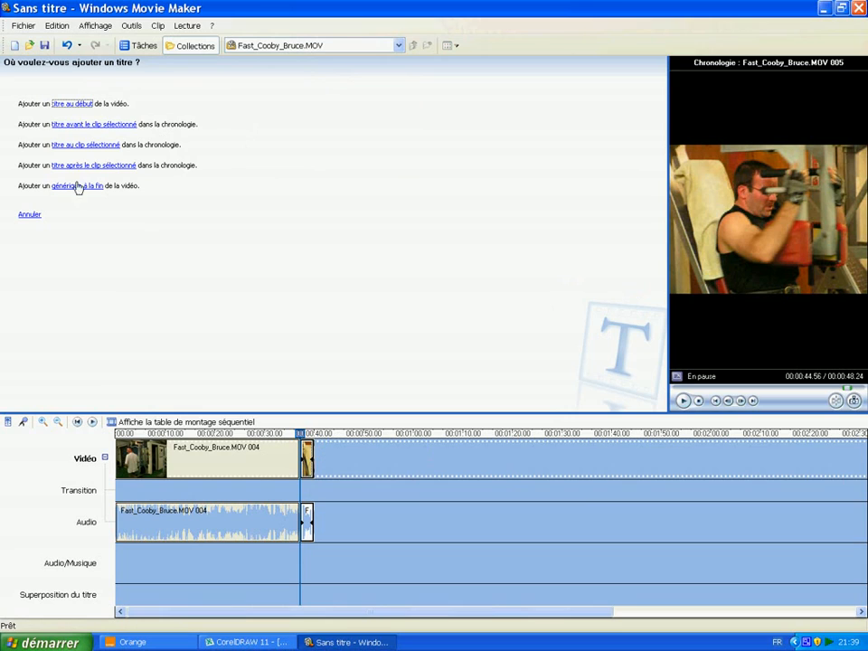
pyautogui.click(91, 127)
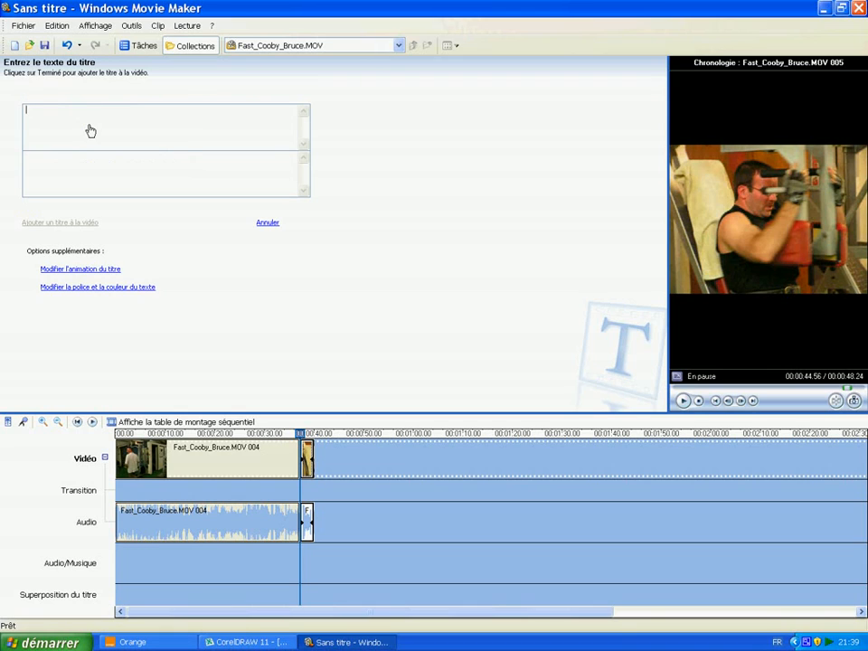
pyautogui.write('Titre')
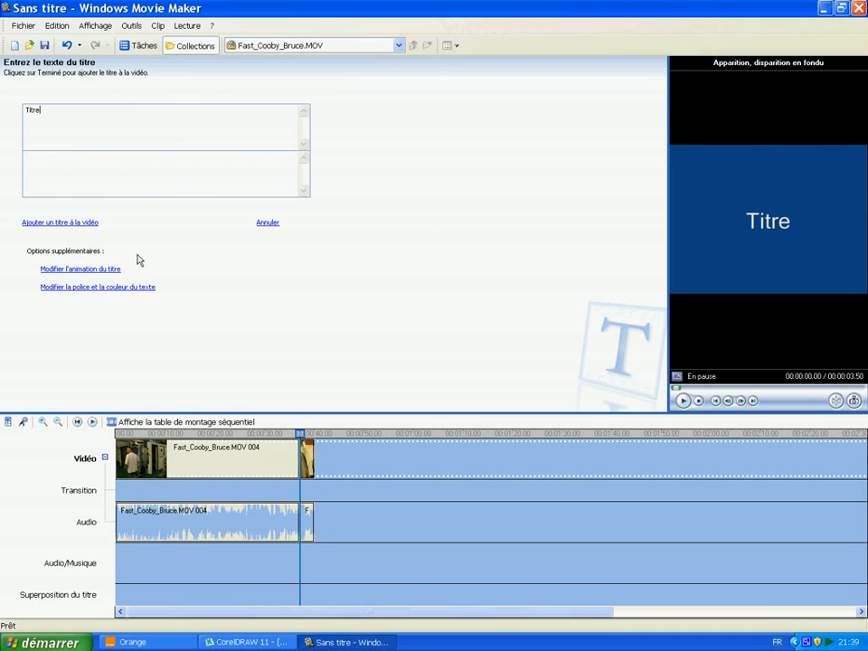
# Step: Set the title's background color to black by lowering the luminosity to 0
pyautogui.click(94, 288)
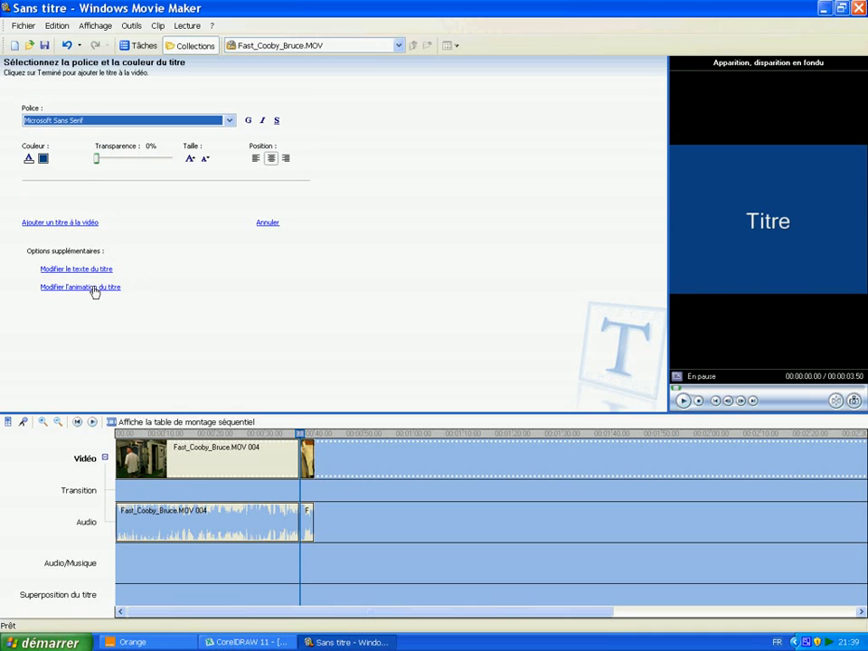
pyautogui.click(43, 160)
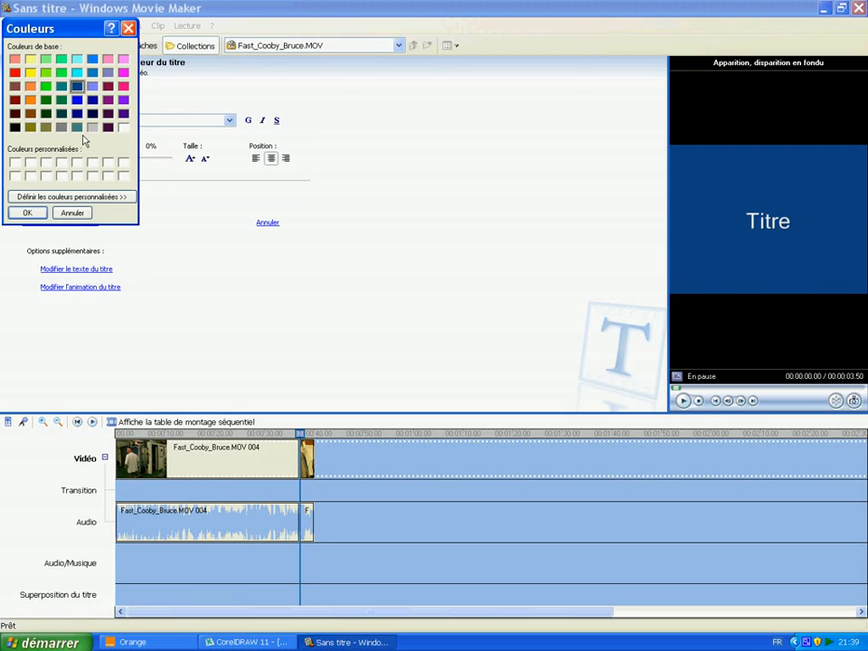
pyautogui.click(56, 202)
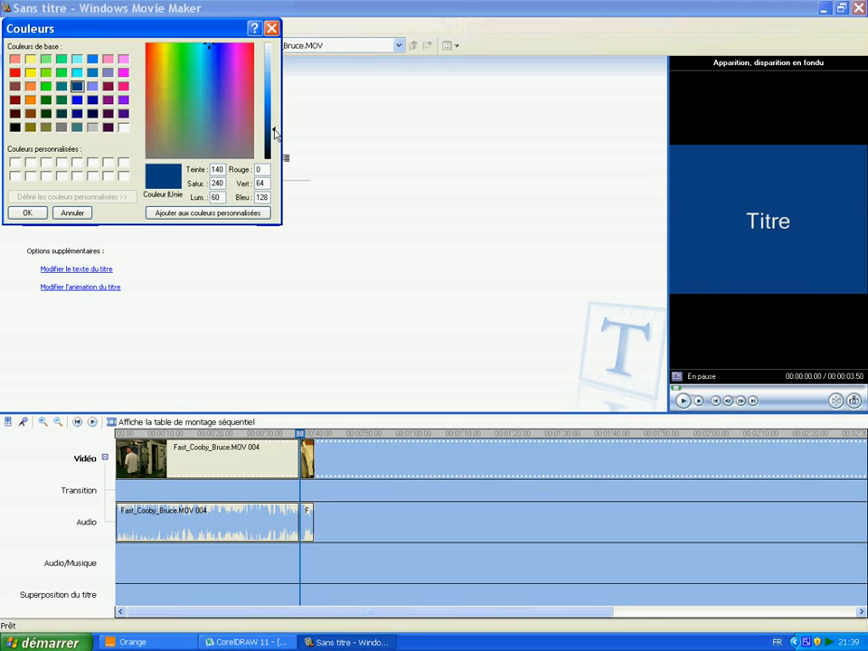
pyautogui.moveTo(274, 134); pyautogui.dragTo(274, 162)
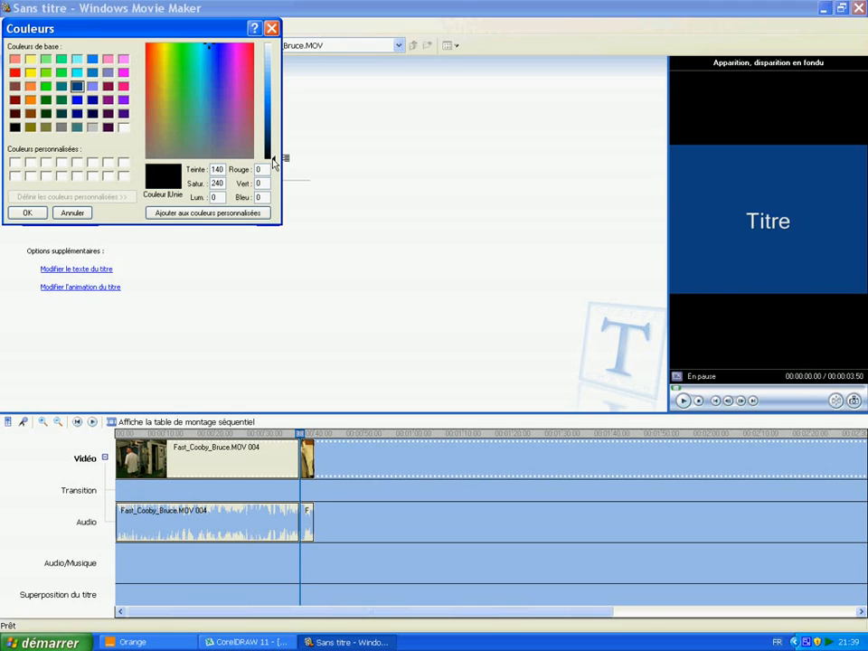
pyautogui.click(25, 215)
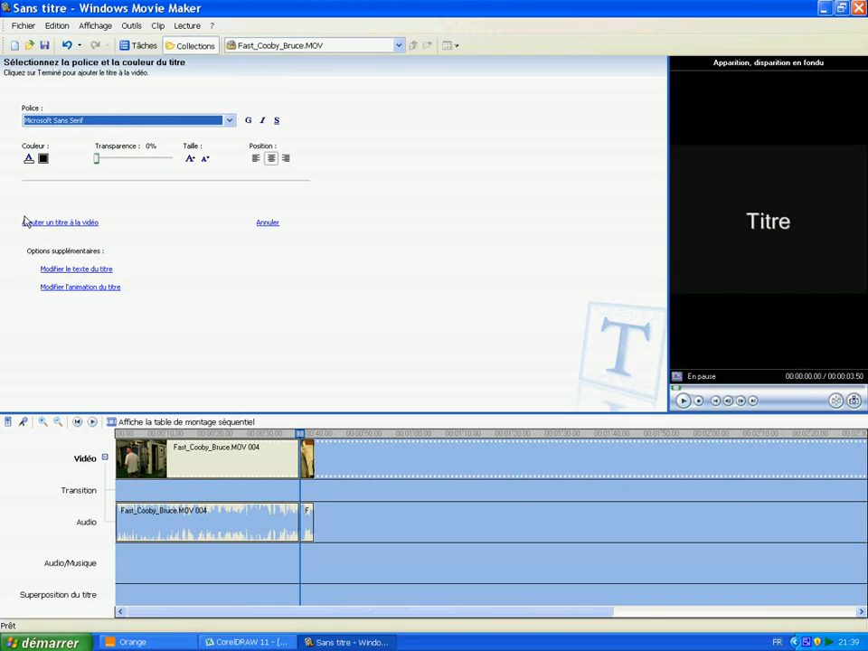
# Step: Try Arial Black as the title font and settle on Broadway
pyautogui.click(230, 121)
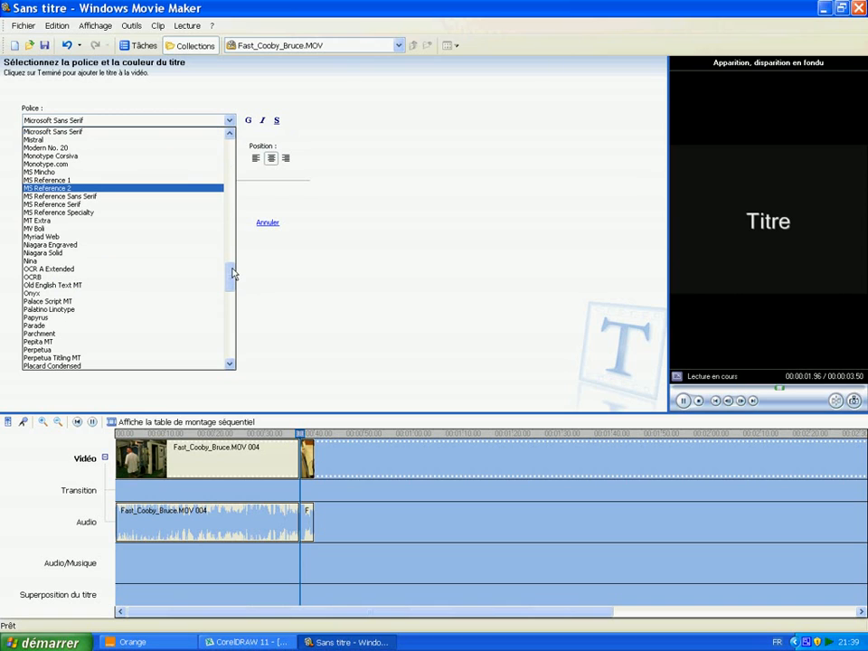
pyautogui.moveTo(232, 274); pyautogui.dragTo(224, 142)
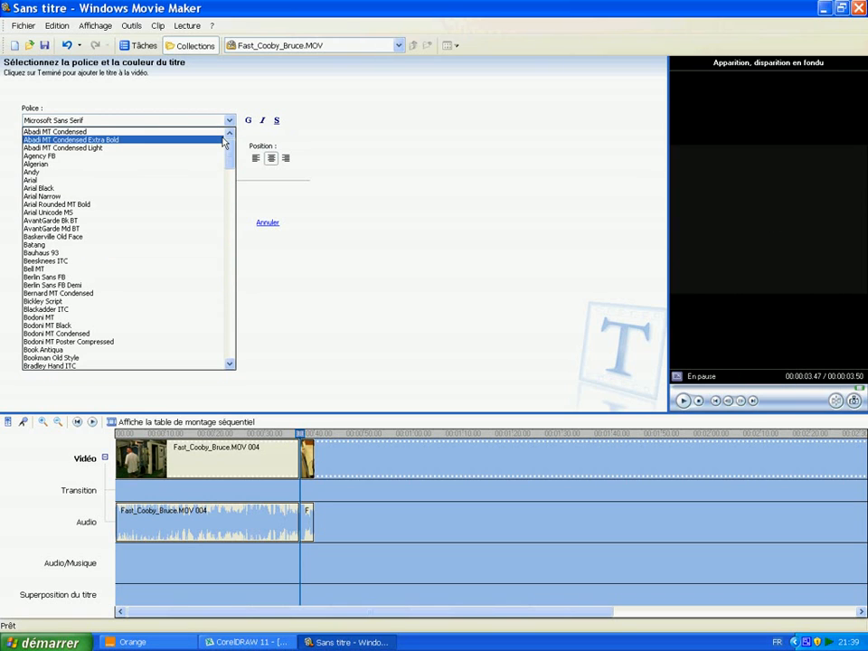
pyautogui.click(193, 189)
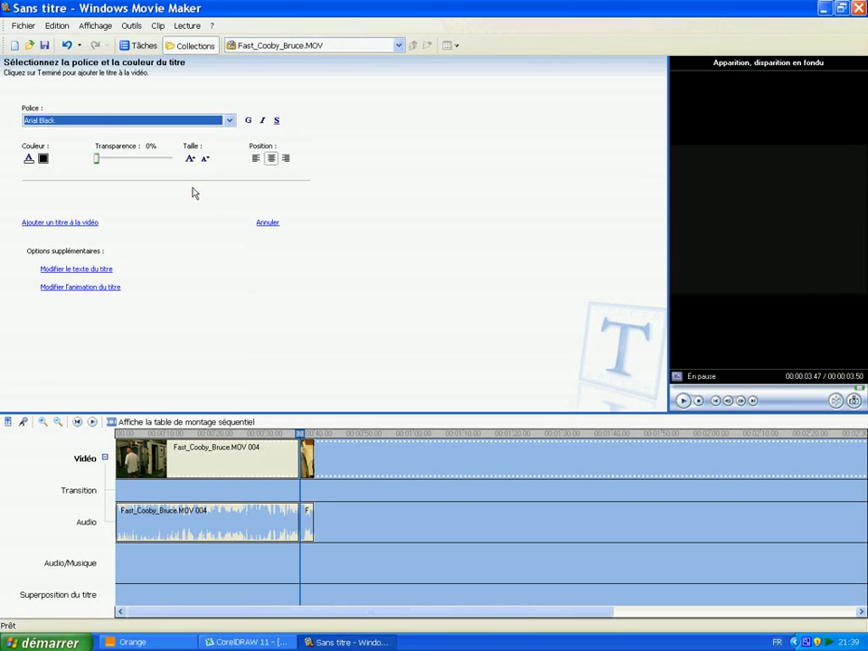
pyautogui.click(230, 122)
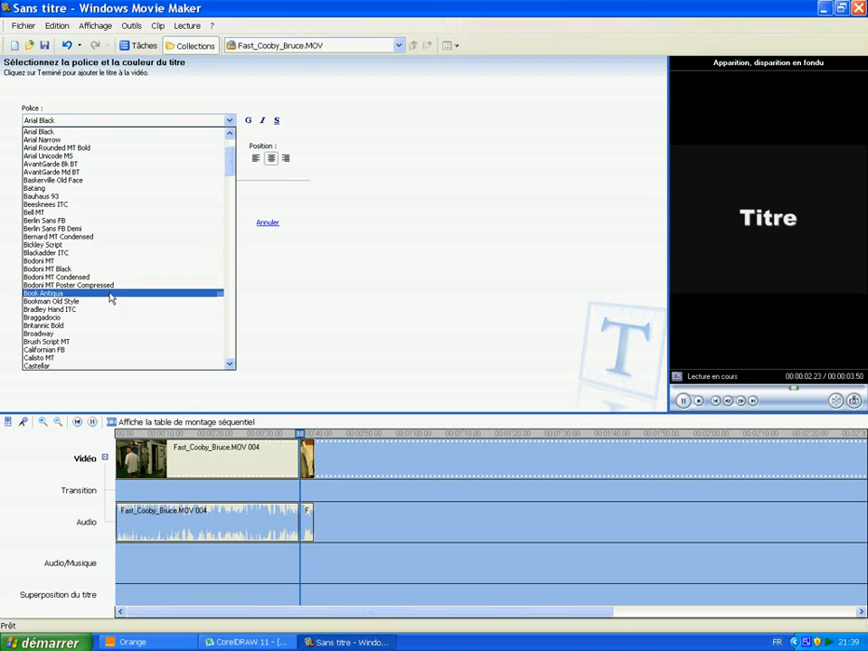
pyautogui.click(103, 333)
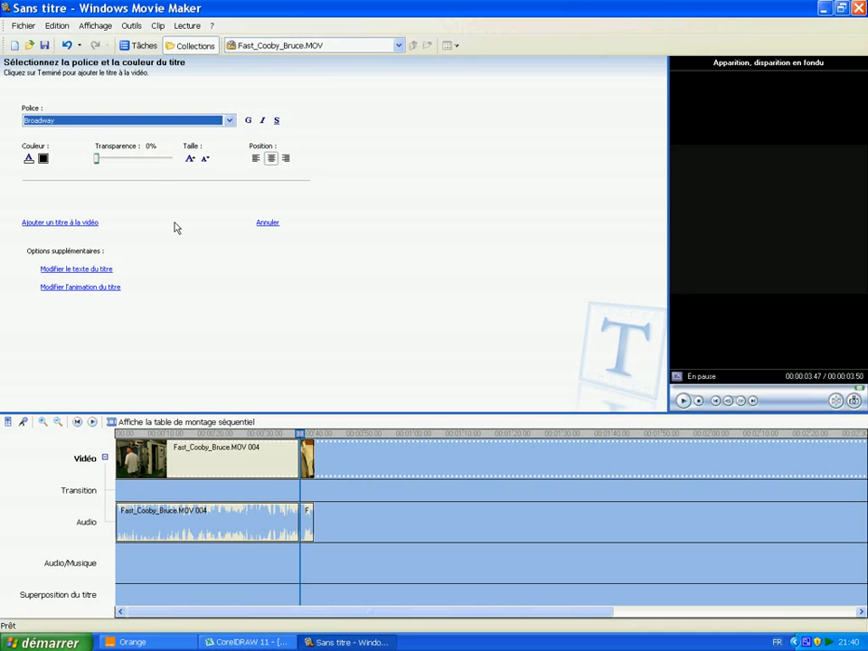
# Step: Set the title animation to Titre de base and add the title to the video
pyautogui.click(80, 288)
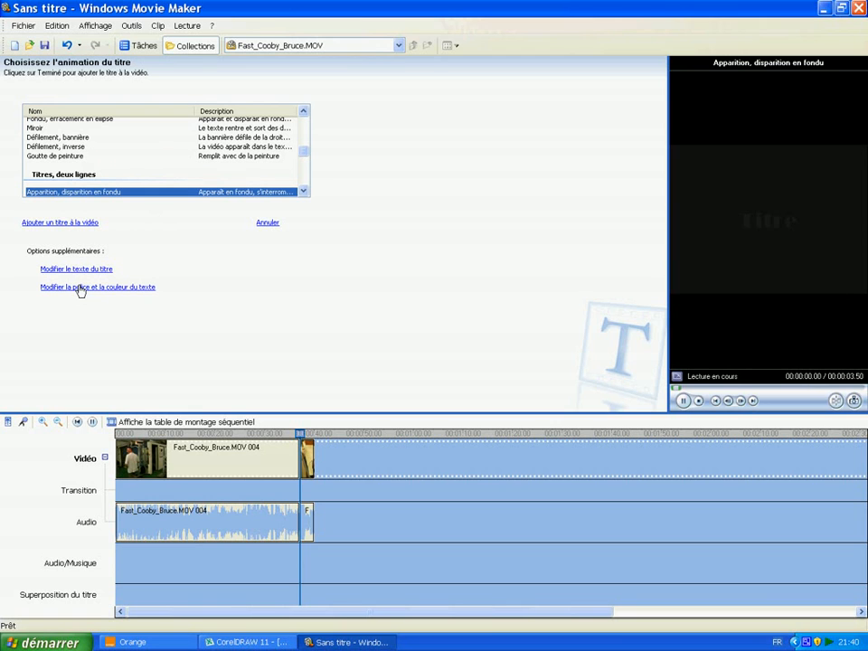
pyautogui.moveTo(304, 156)
pyautogui.mouseDown()
pyautogui.moveTo(305, 125)
pyautogui.moveTo(305, 137)
pyautogui.mouseUp()
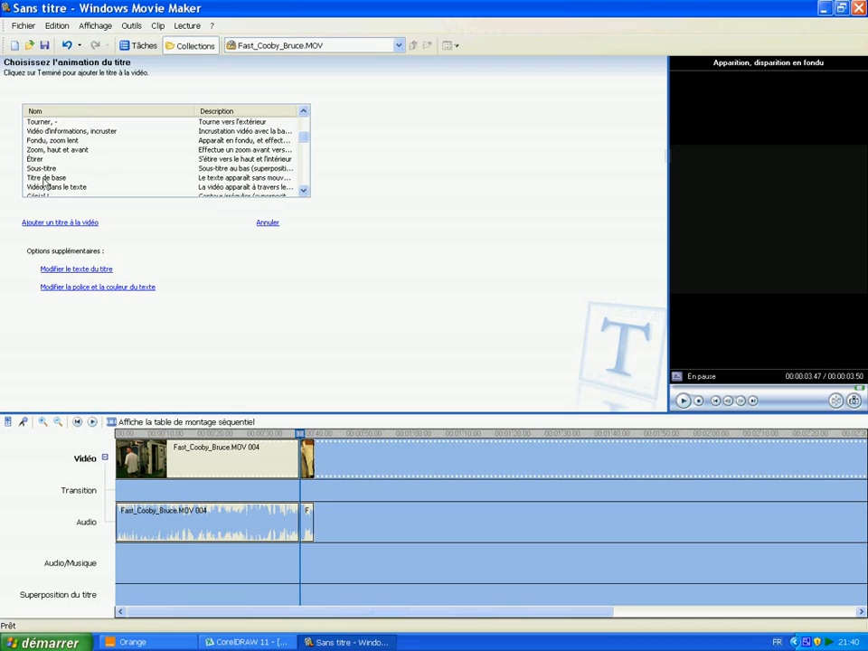
pyautogui.click(44, 179)
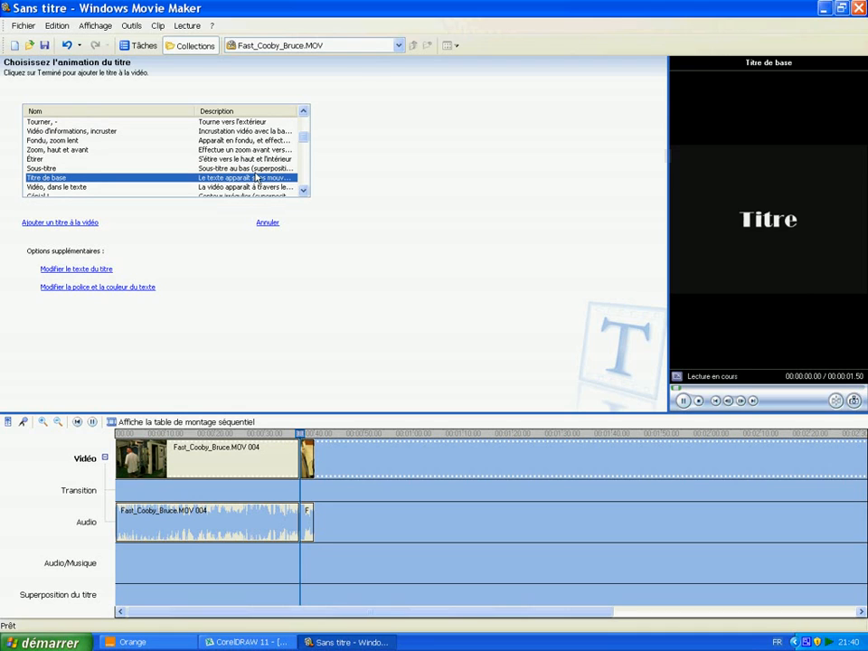
pyautogui.click(69, 224)
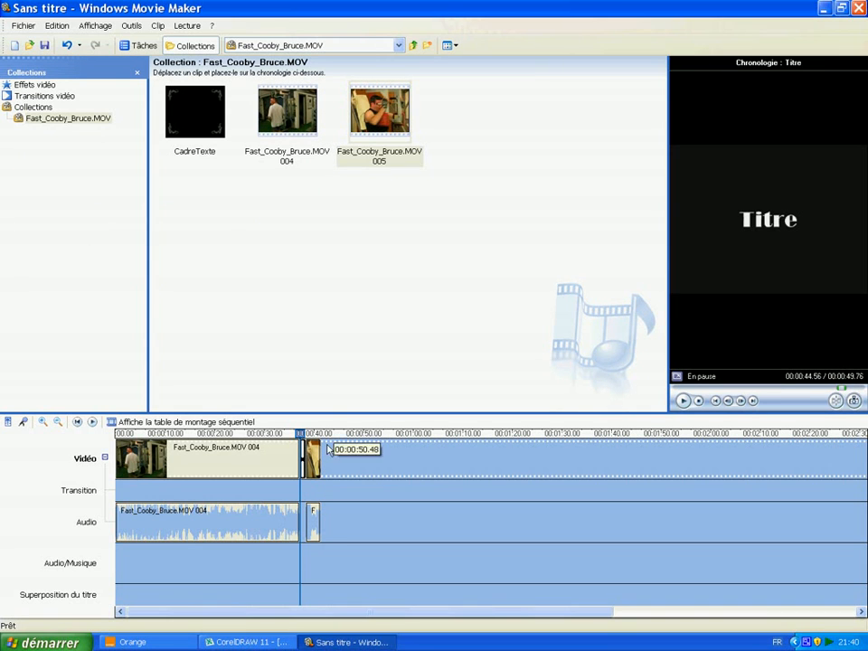
# Step: Lengthen the title clip on the timeline to about 4 seconds and delete it
pyautogui.click(42, 421)
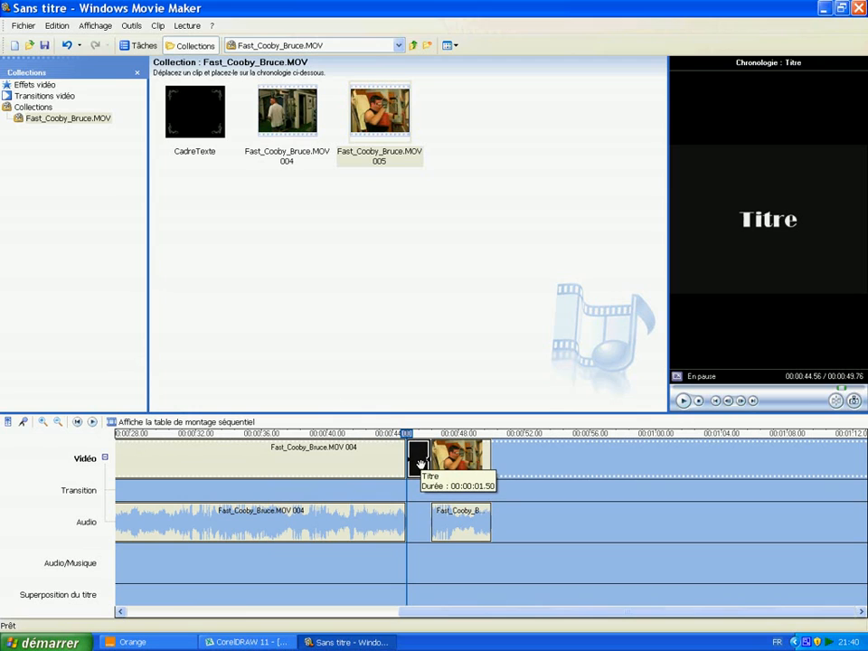
pyautogui.moveTo(429, 462); pyautogui.dragTo(475, 459)
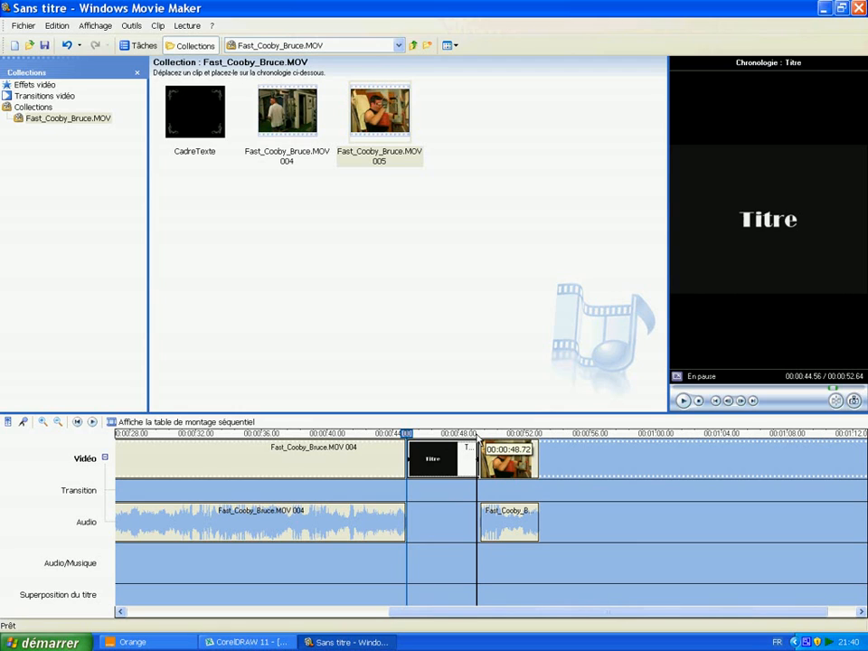
pyautogui.rightClick(450, 465)
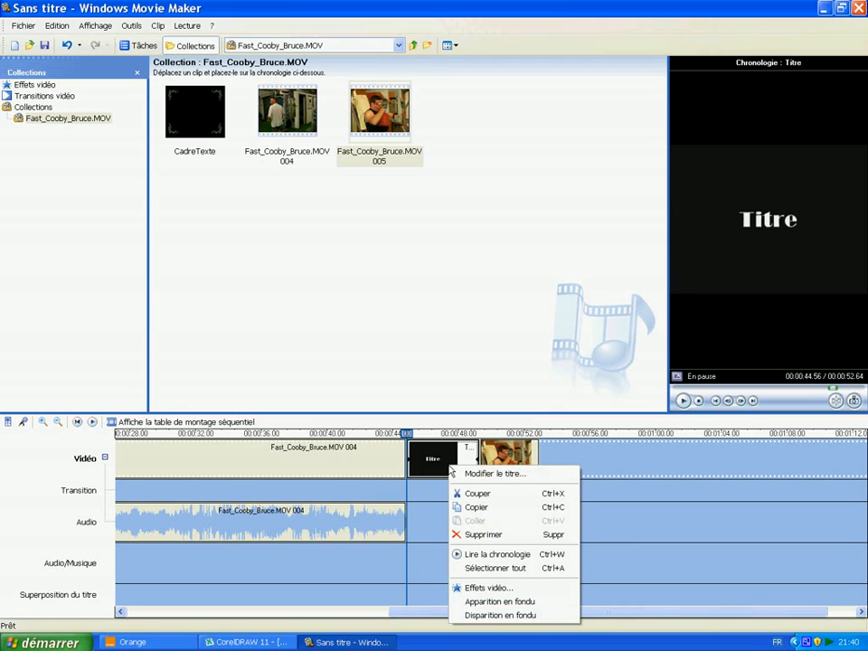
pyautogui.click(488, 534)
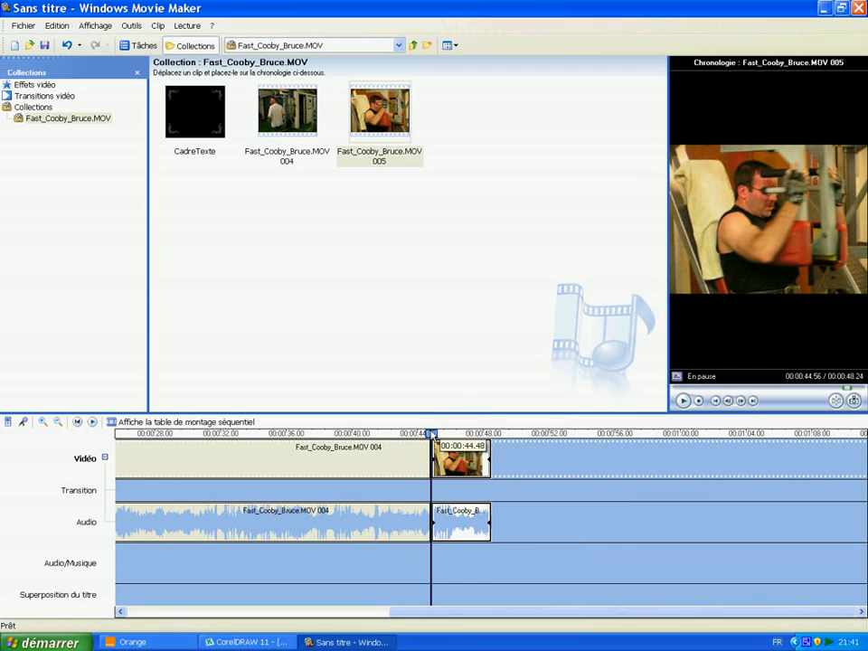
# Step: Split clip 004 on the timeline at 00:00:28.48
pyautogui.moveTo(432, 435); pyautogui.dragTo(166, 435)
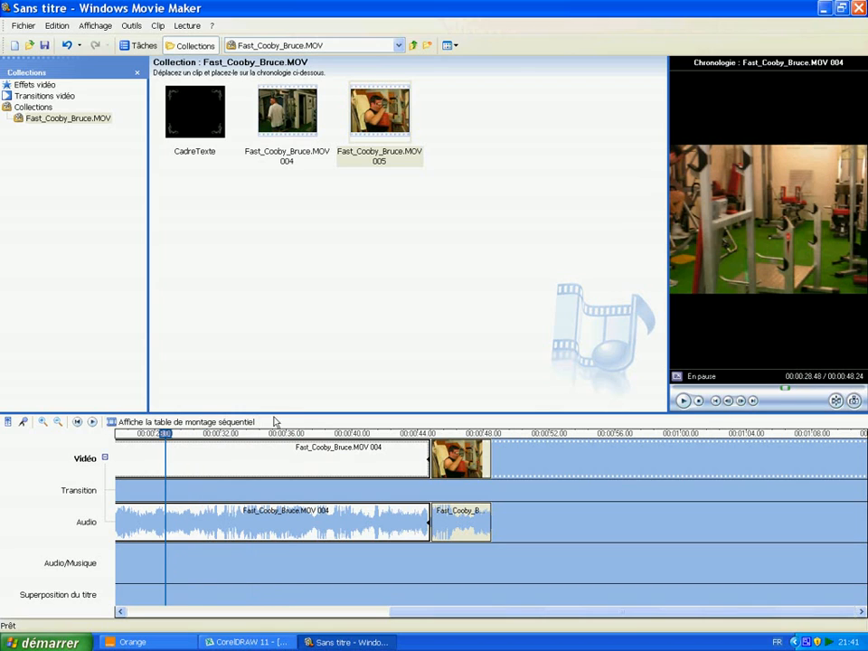
pyautogui.click(837, 401)
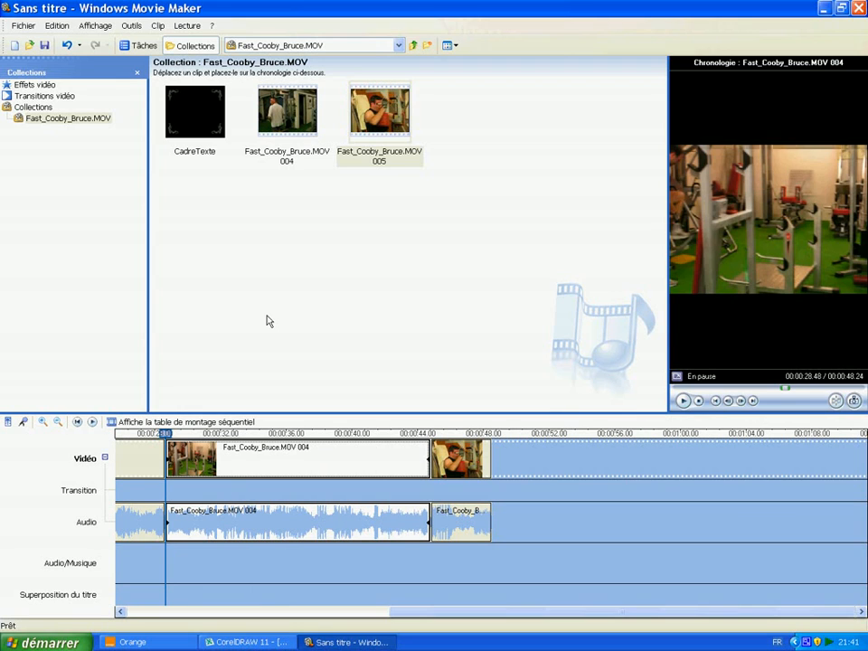
# Step: Check the CadreTexte image's ornament drawing in CorelDRAW and insert the image before clip 005 on the video track in Movie Maker
pyautogui.click(56, 422)
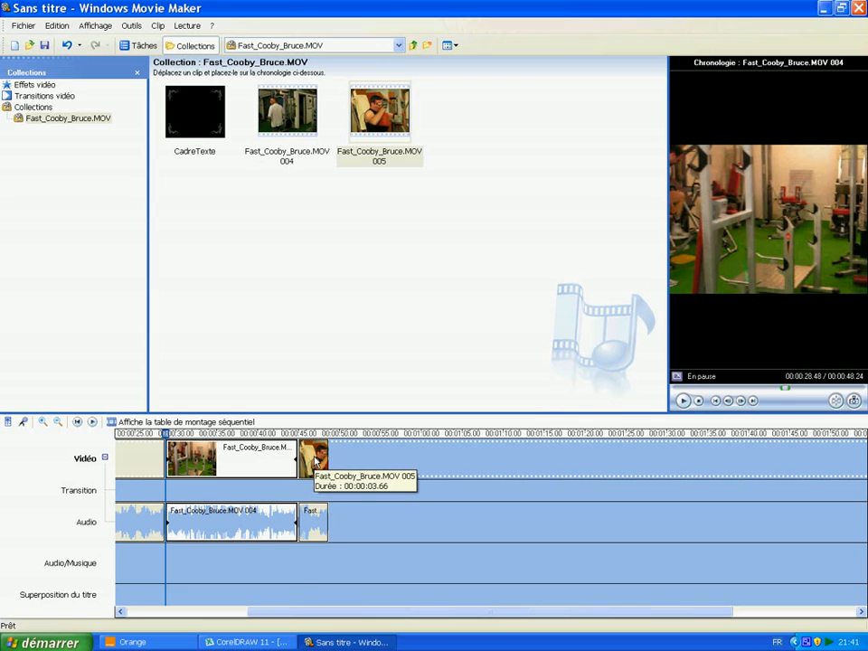
pyautogui.click(312, 458)
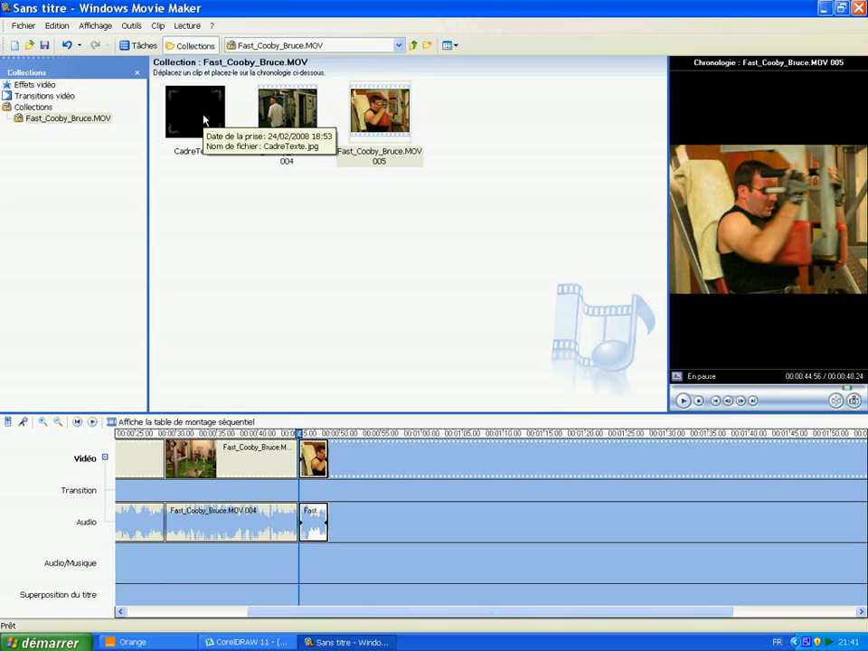
pyautogui.click(204, 120)
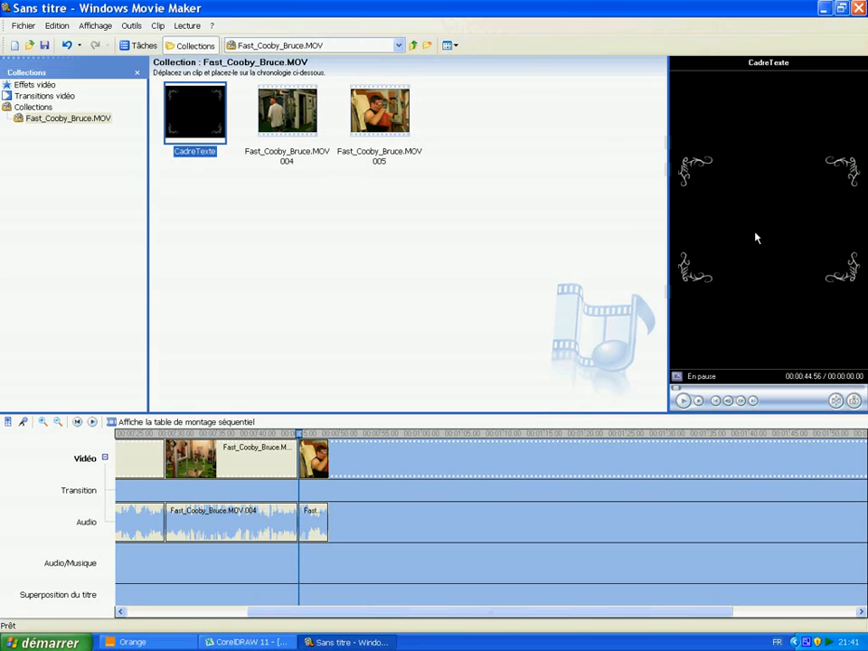
pyautogui.hotkey('alt', 'Tab')
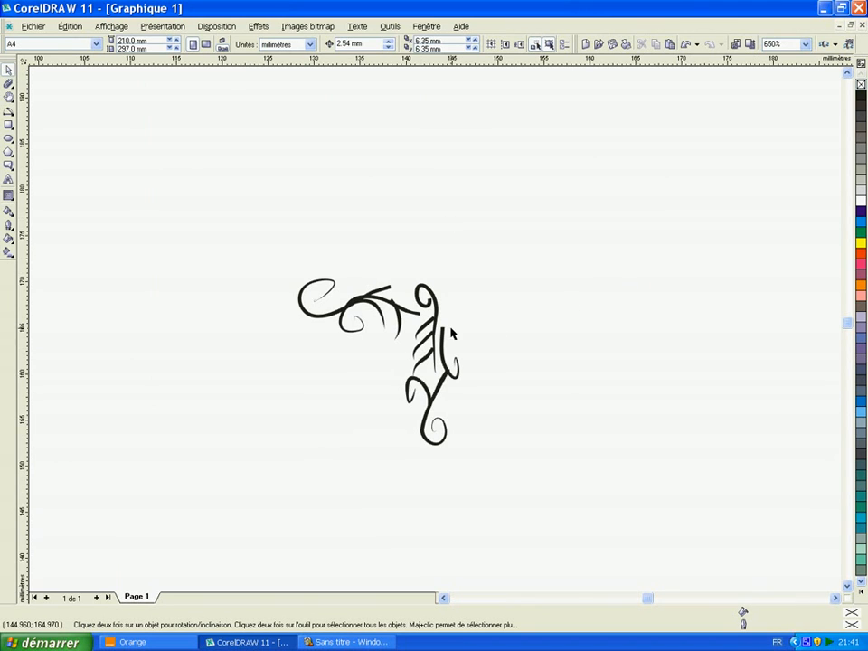
pyautogui.hotkey('alt', 'Tab')
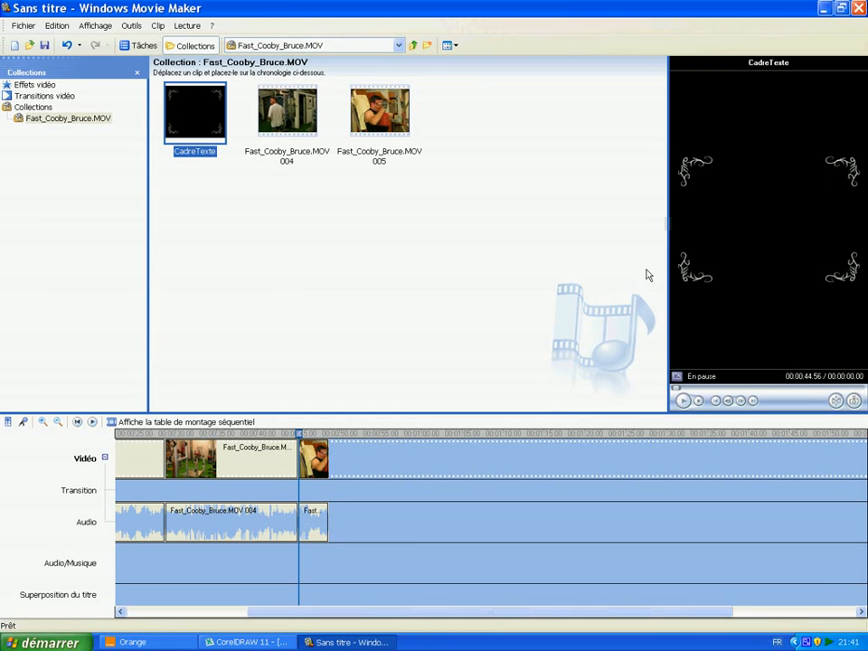
pyautogui.moveTo(185, 113); pyautogui.dragTo(300, 457)
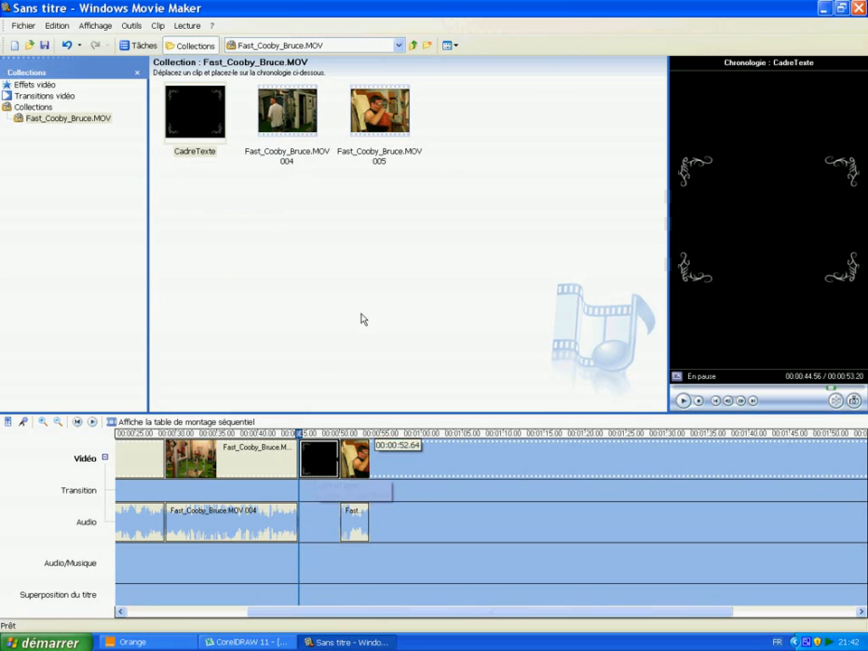
pyautogui.click(131, 26)
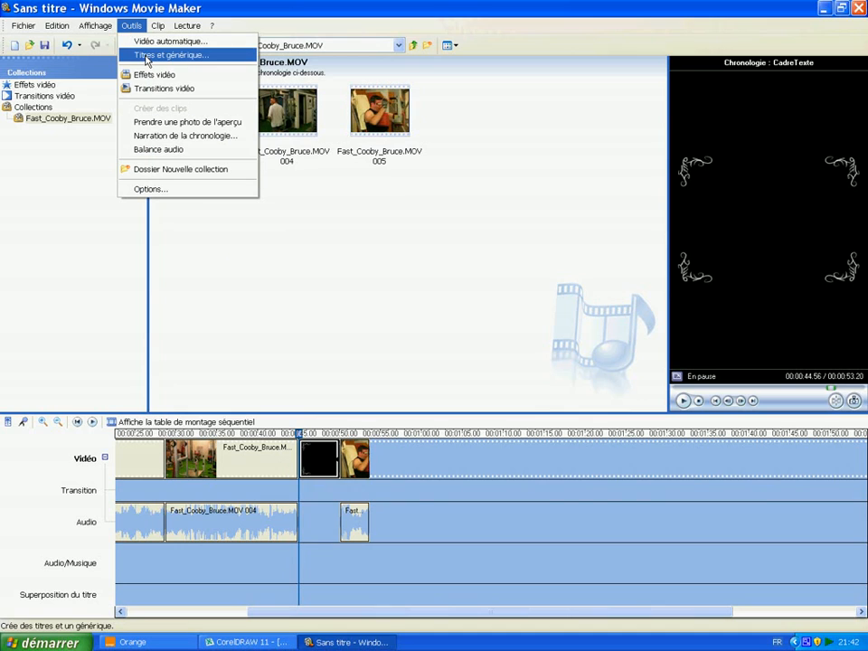
pyautogui.click(146, 56)
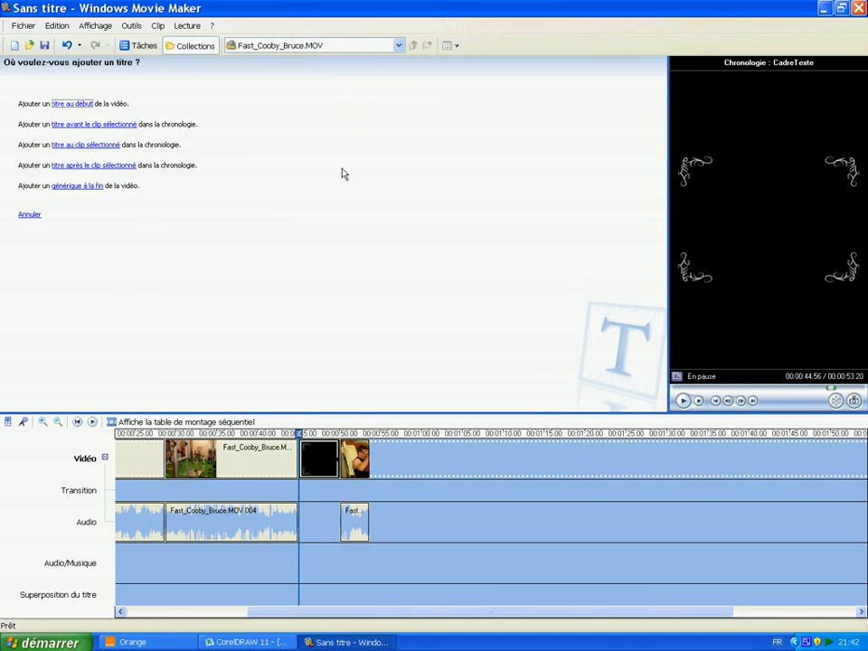
pyautogui.click(75, 146)
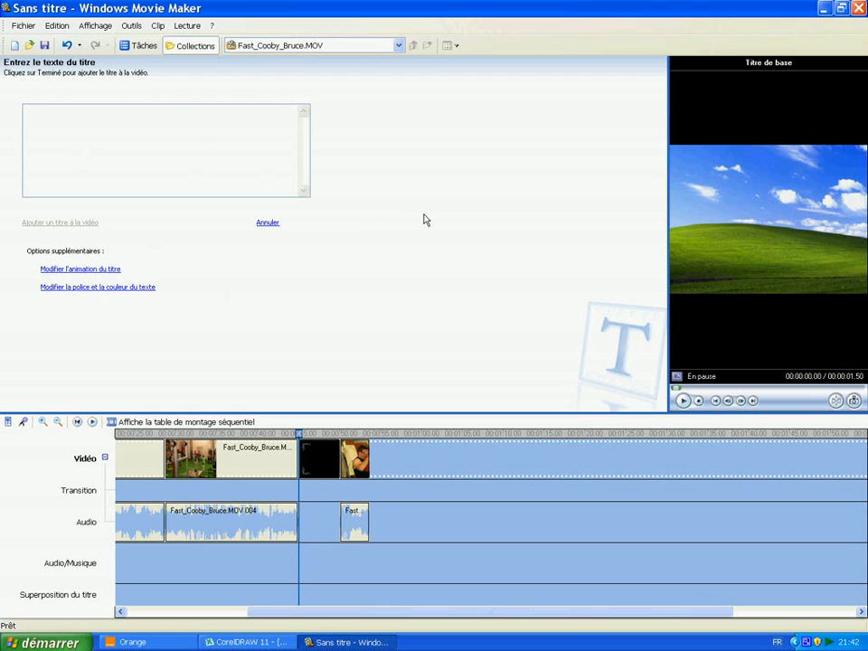
# Step: Undo the CadreTexte insertion and the split of clip 004, and reinsert the image before the short final clip on the video track
pyautogui.click(67, 44)
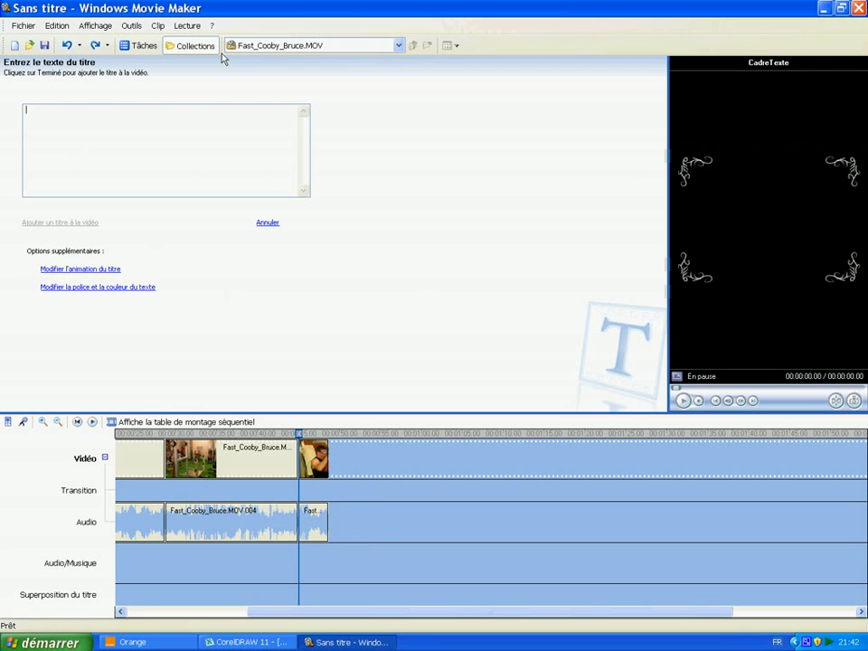
pyautogui.click(68, 46)
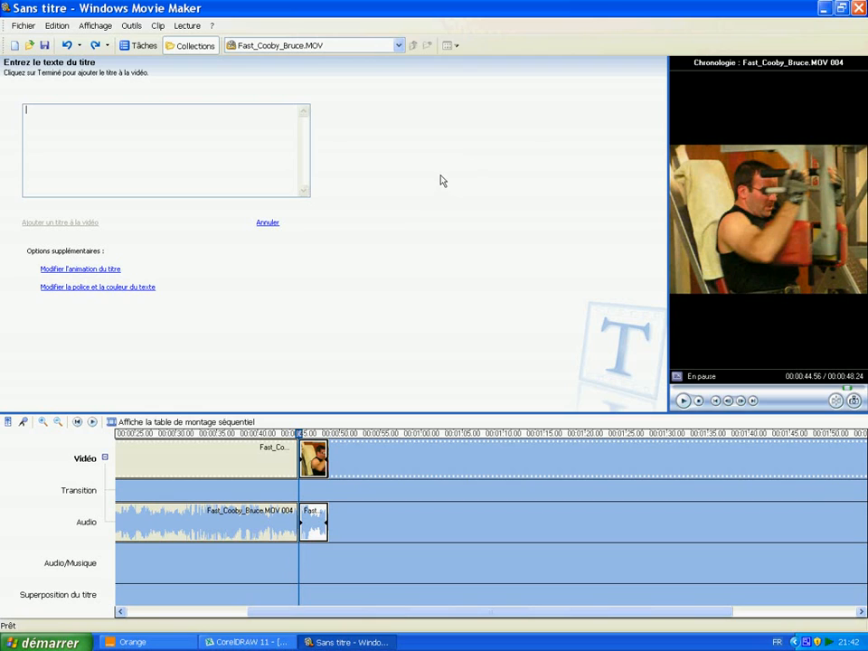
pyautogui.click(267, 221)
pyautogui.moveTo(207, 90); pyautogui.dragTo(301, 466)
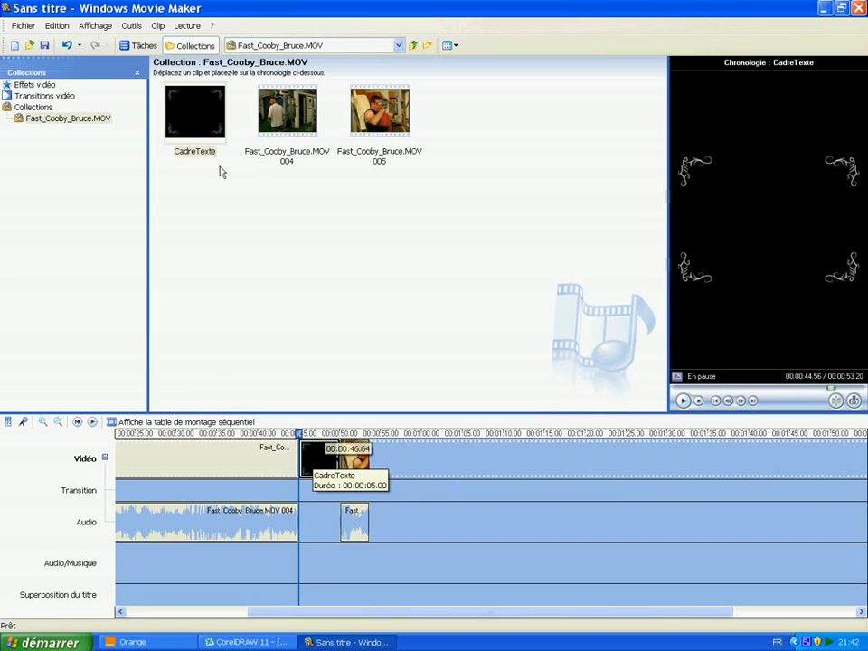
# Step: Overlay the title "Titre" on the selected CadreTexte clip, reviewing its font and colour options before adding it to the video
pyautogui.click(131, 25)
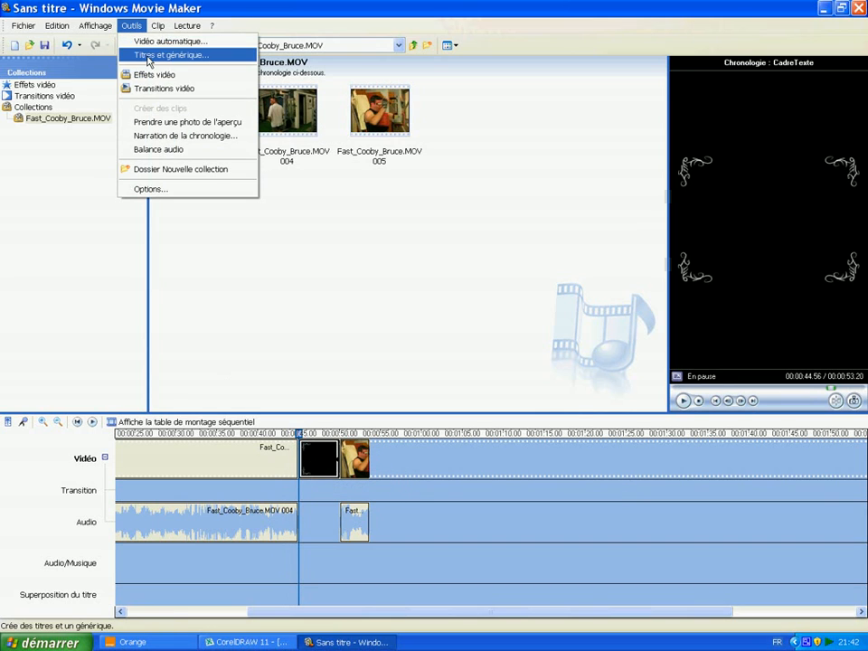
pyautogui.click(150, 60)
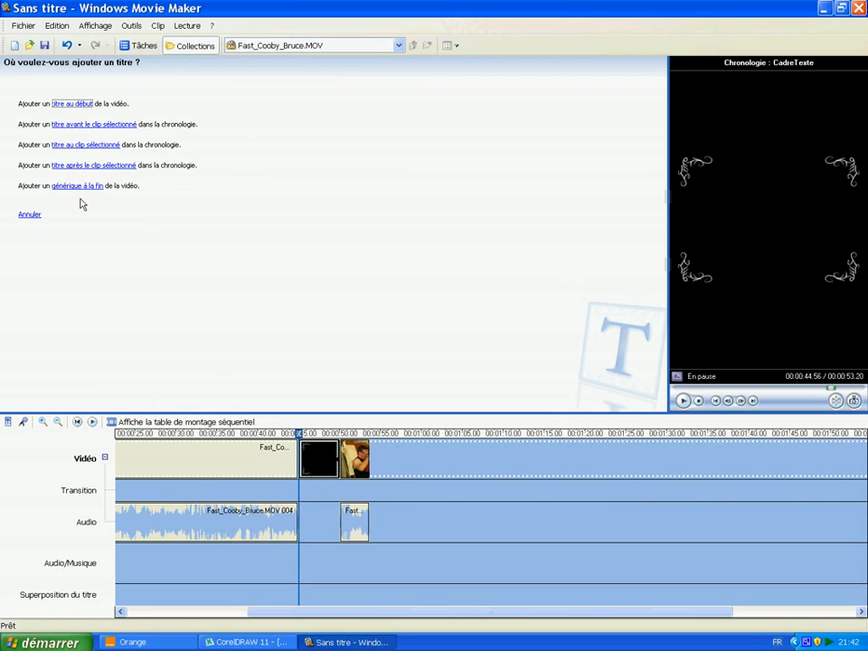
pyautogui.click(80, 145)
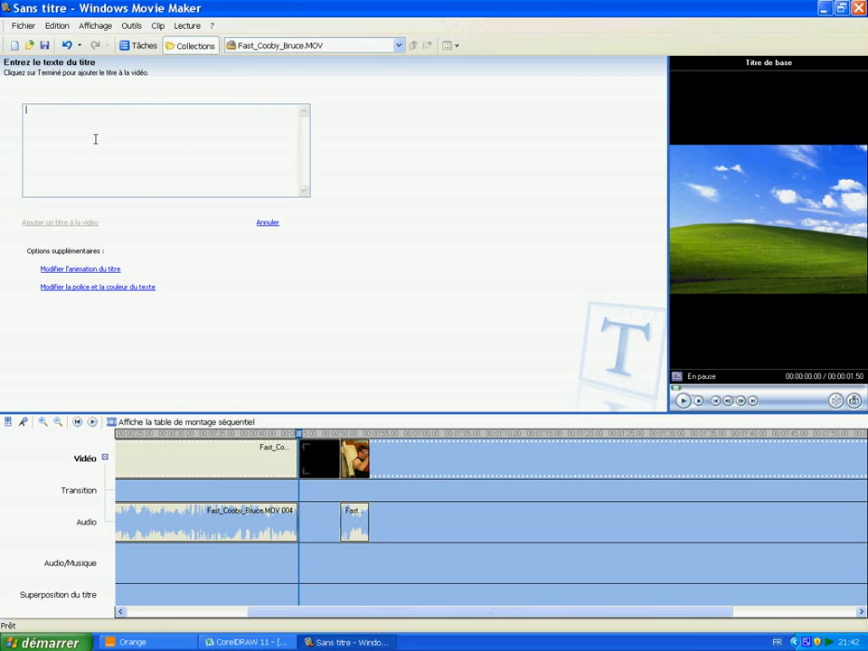
pyautogui.write('Titre')
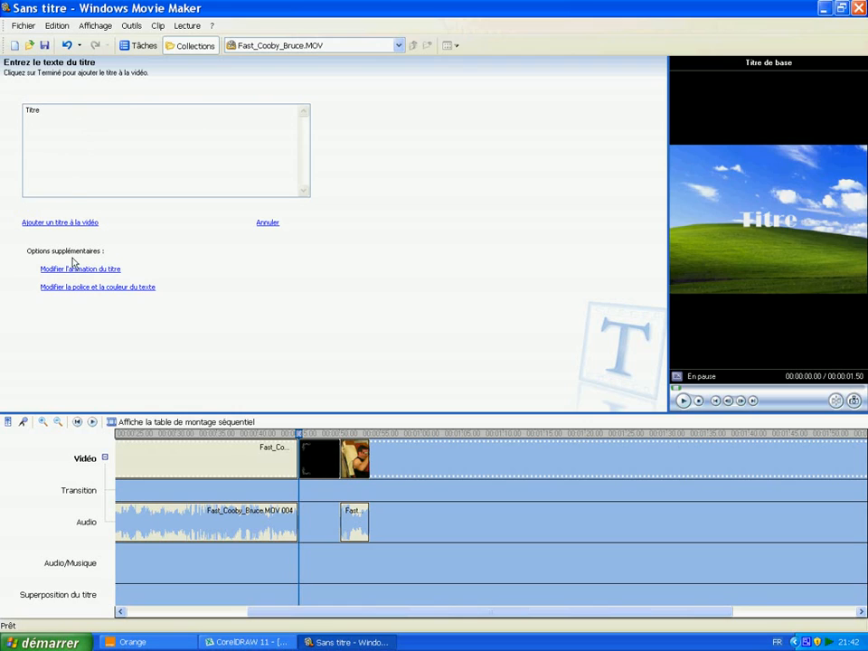
pyautogui.click(100, 288)
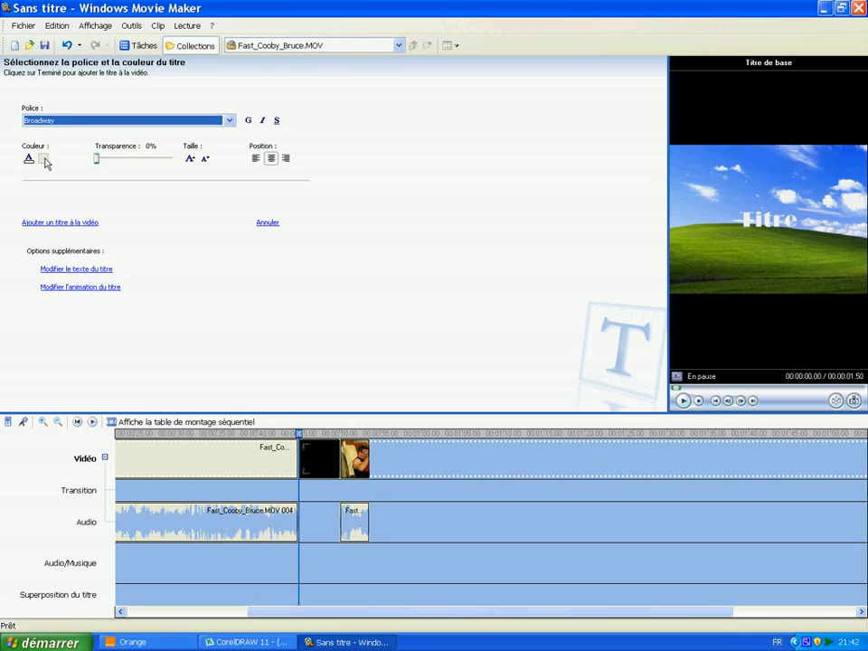
pyautogui.click(26, 223)
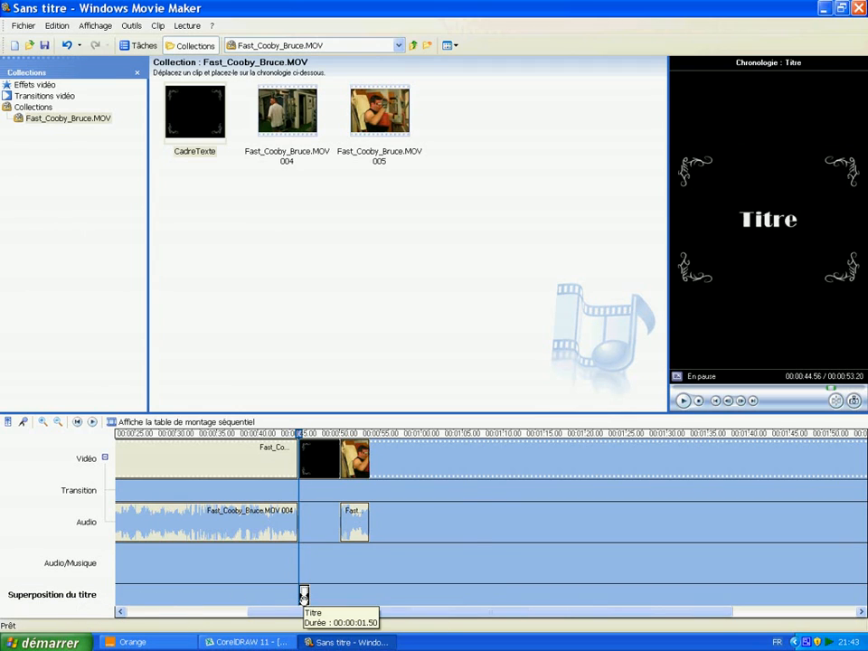
# Step: Extend the Titre overlay to match the CadreTexte clip's length and preview the card at 00:00:46.88
pyautogui.moveTo(304, 594); pyautogui.dragTo(335, 594)
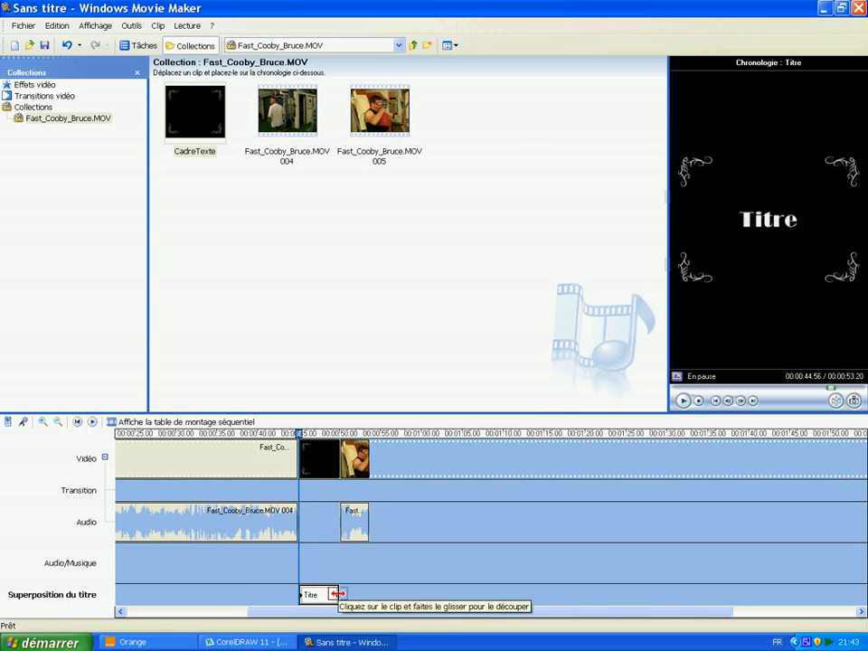
pyautogui.moveTo(300, 434); pyautogui.dragTo(319, 435)
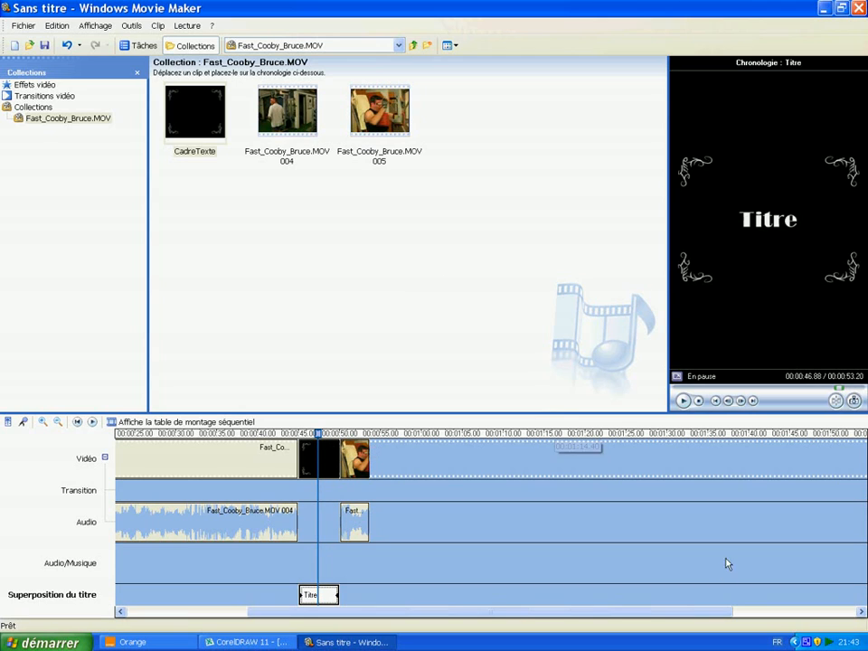
pyautogui.rightClick(806, 644)
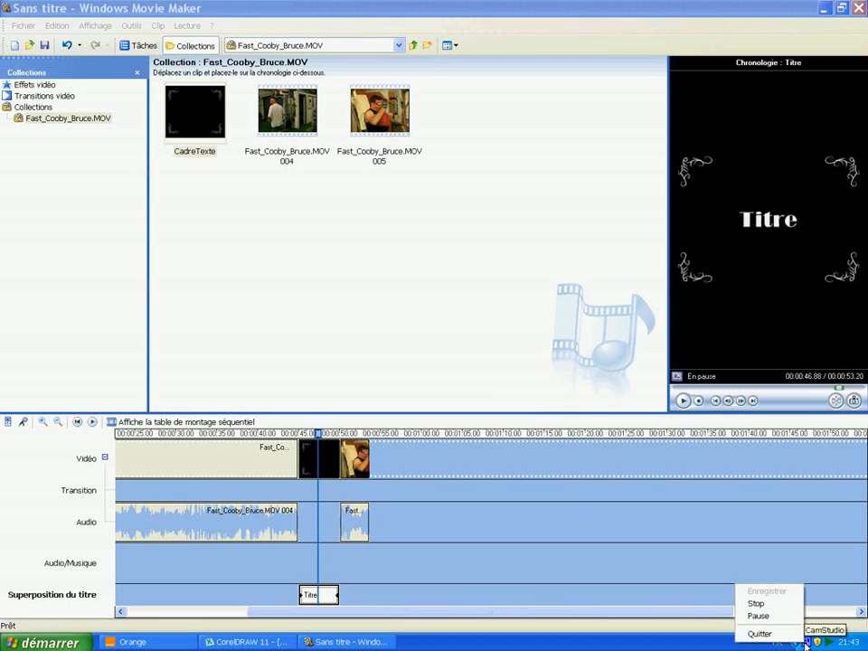